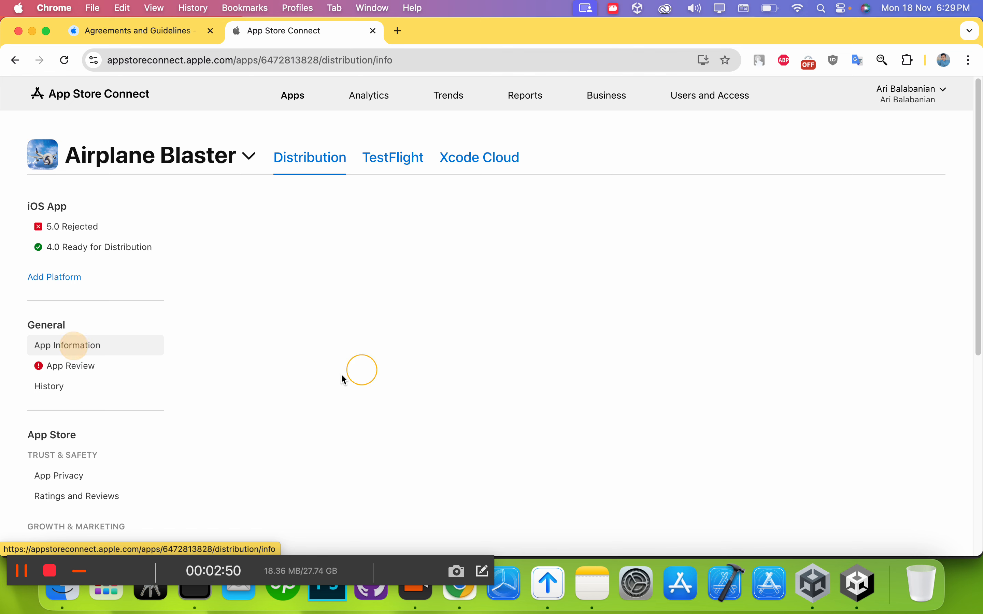
{"action": "scroll", "coordinate": [651, 343], "scroll_direction": "down", "scroll_amount": 10}
{"action": "scroll", "coordinate": [642, 346], "scroll_direction": "up", "scroll_amount": 10}
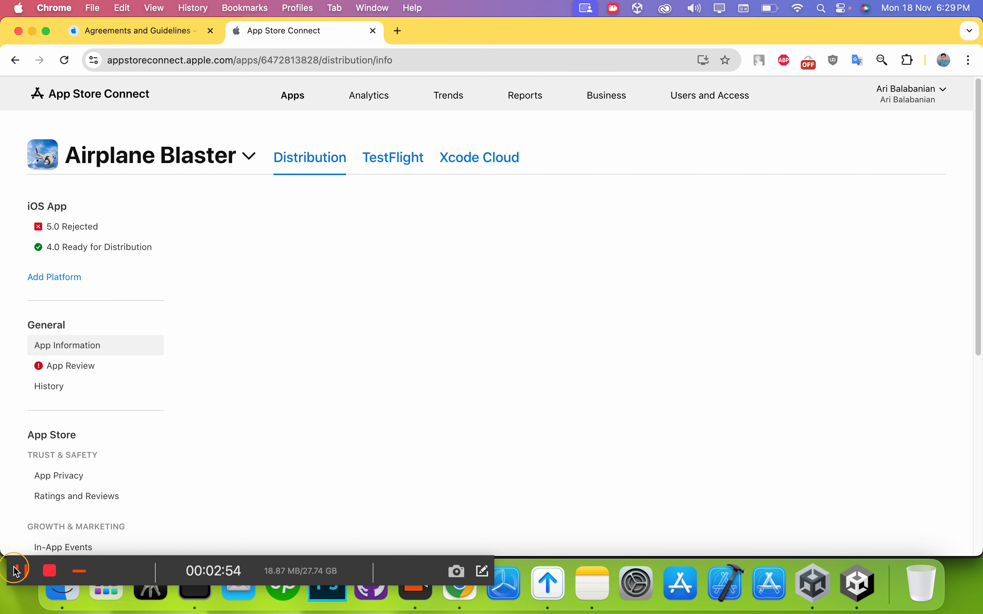
{"action": "left_click", "coordinate": [19, 570]}
{"action": "left_click", "coordinate": [466, 384]}
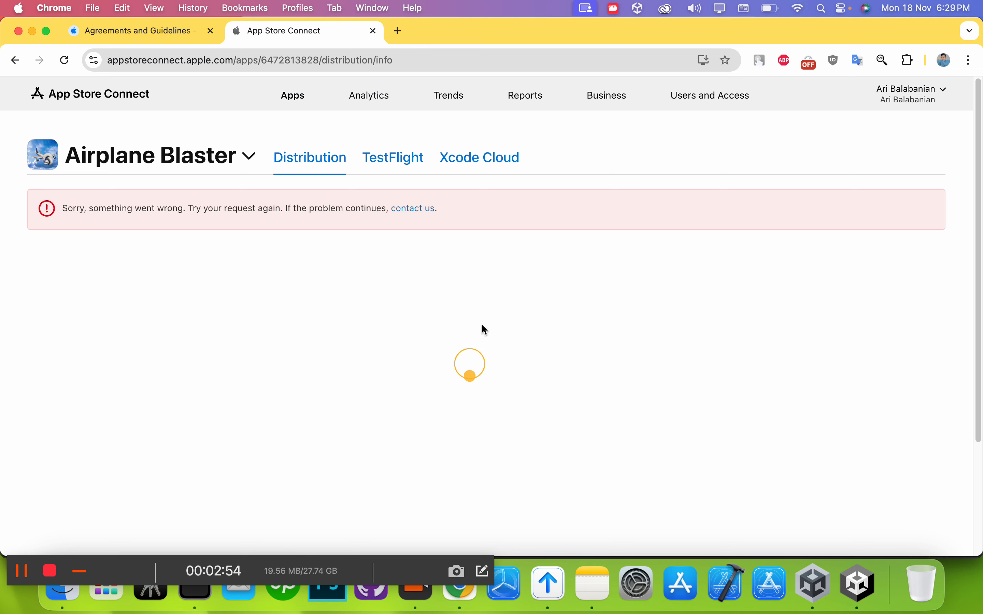
- Turn off Adblock Plus ad blocking for the entire appstoreconnect.apple.com website
{"action": "left_click", "coordinate": [809, 61]}
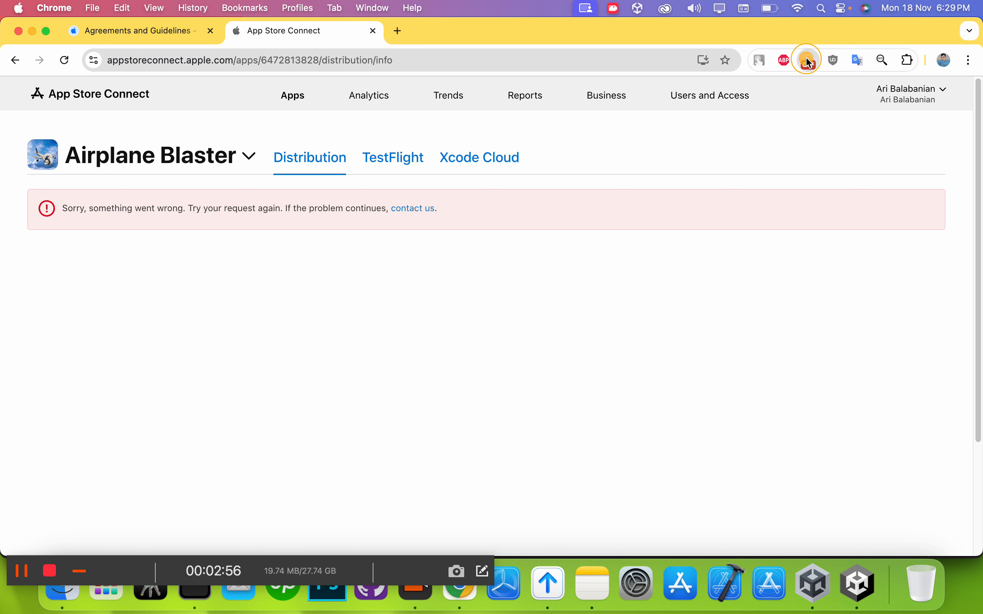
{"action": "left_click", "coordinate": [784, 61]}
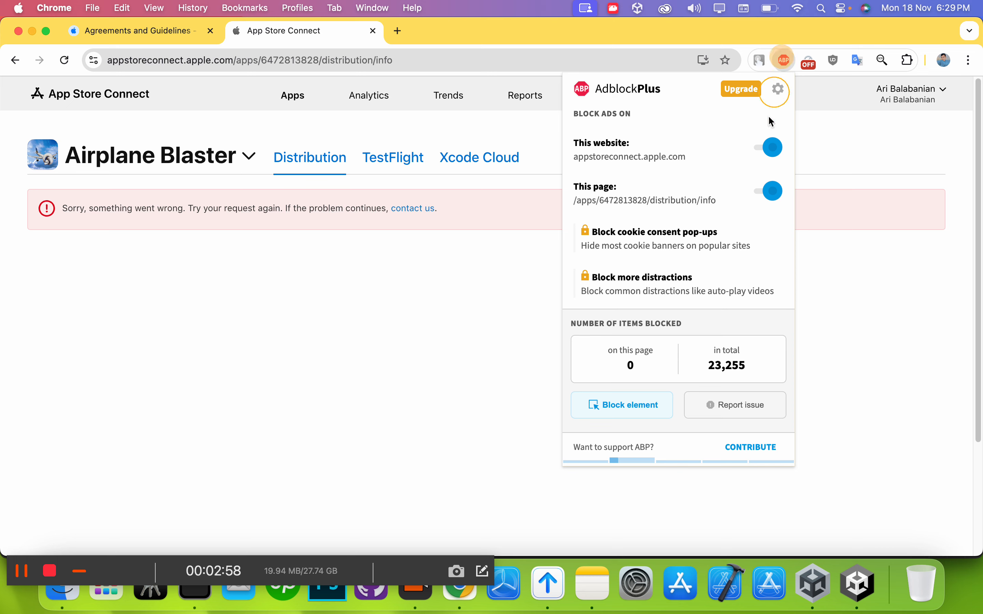
{"action": "left_click", "coordinate": [768, 148]}
{"action": "left_click", "coordinate": [397, 329]}
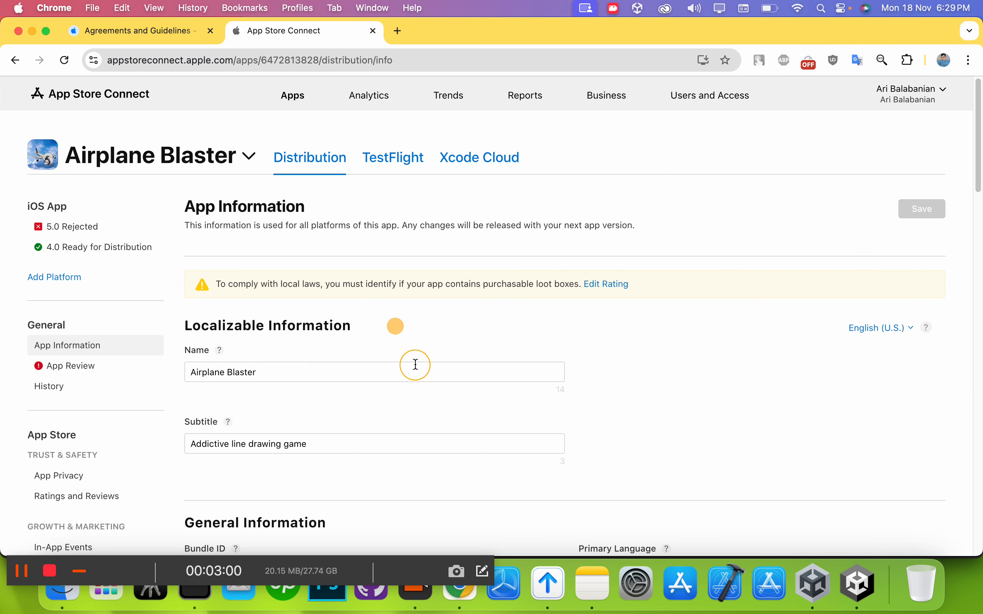
- Check the app's bundle ID in App Information, then switch to Unity and inspect the Player version and build values
{"action": "scroll", "coordinate": [441, 428], "scroll_direction": "down", "scroll_amount": 5}
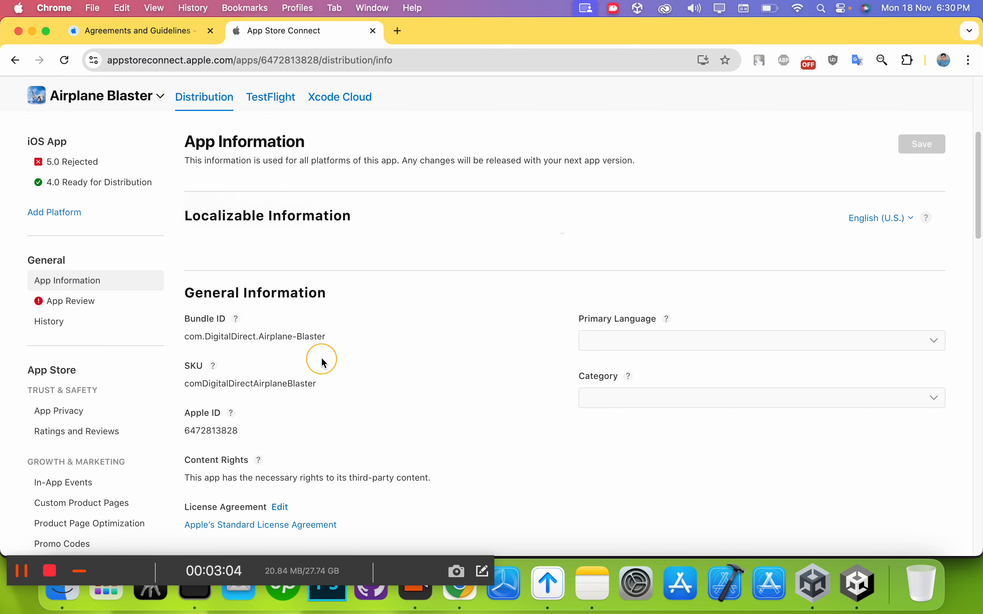
{"action": "left_click", "coordinate": [856, 591]}
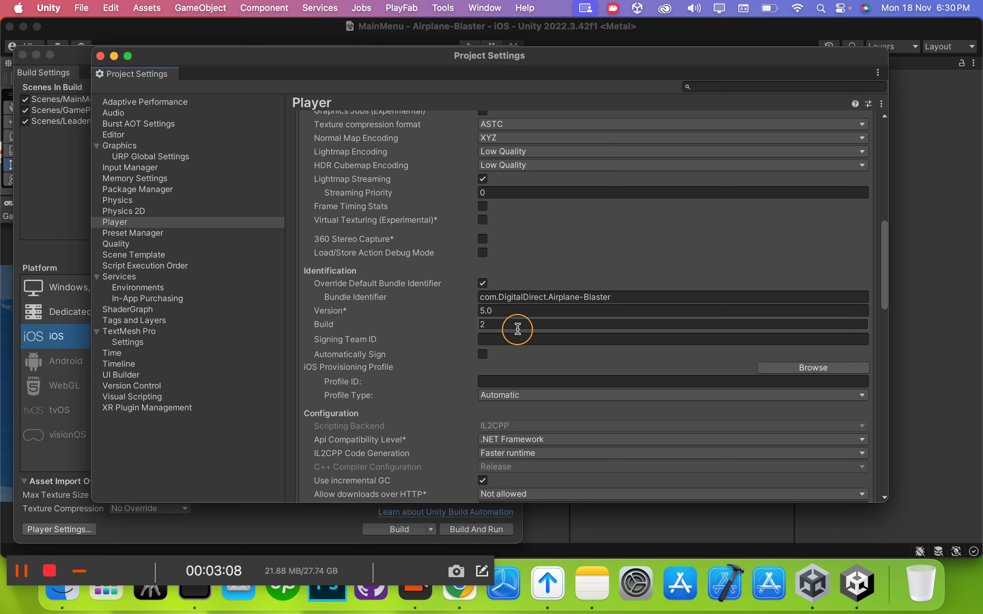
{"action": "left_click", "coordinate": [512, 311]}
{"action": "left_click", "coordinate": [511, 324]}
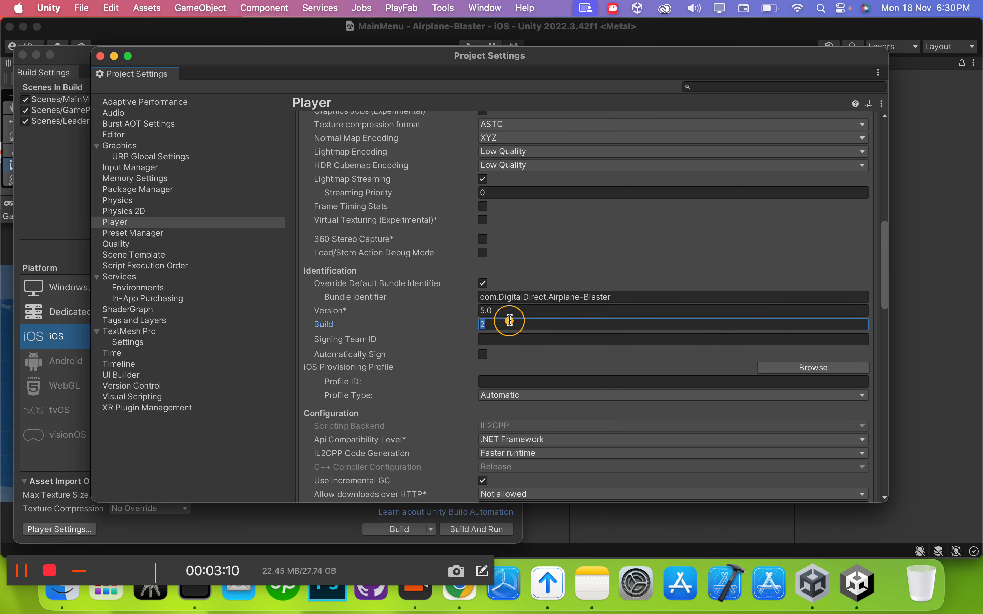
- Switch to Chrome and view the iOS builds of Airplane Blaster in TestFlight
{"action": "left_click", "coordinate": [463, 585]}
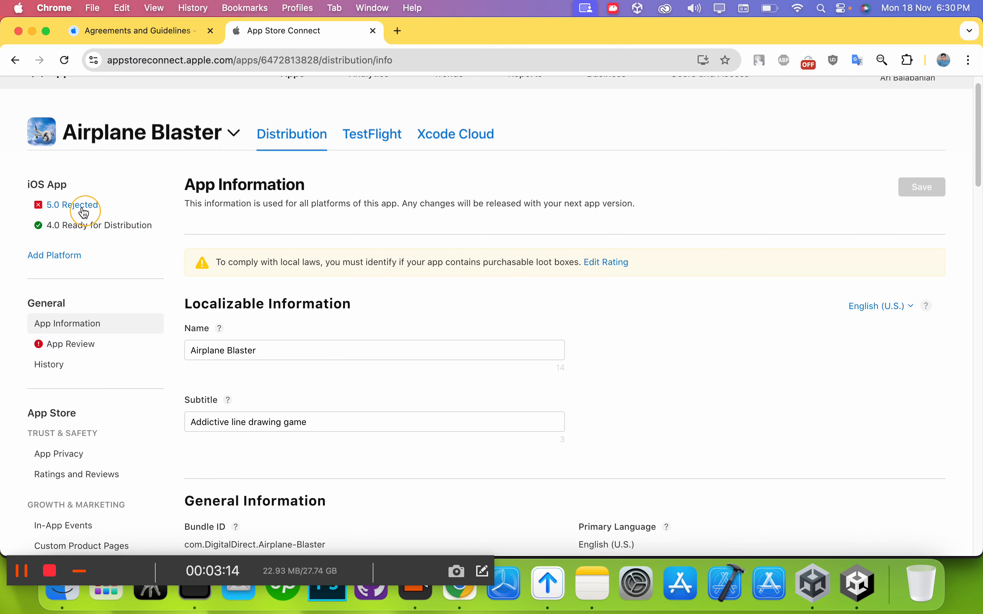
{"action": "scroll", "coordinate": [347, 335], "scroll_direction": "up", "scroll_amount": 1}
{"action": "scroll", "coordinate": [347, 335], "scroll_direction": "up", "scroll_amount": 2}
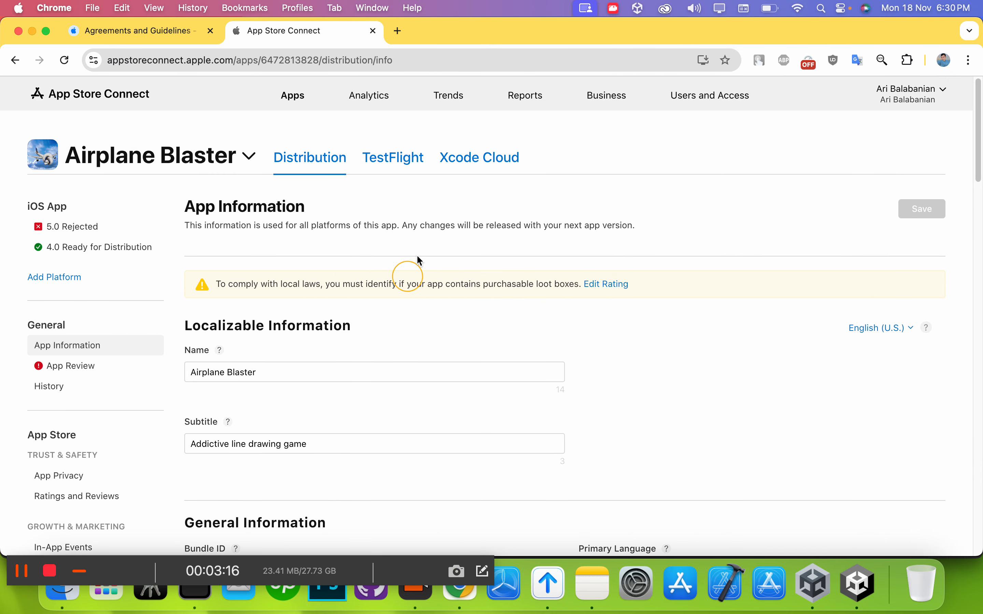
{"action": "left_click", "coordinate": [398, 162]}
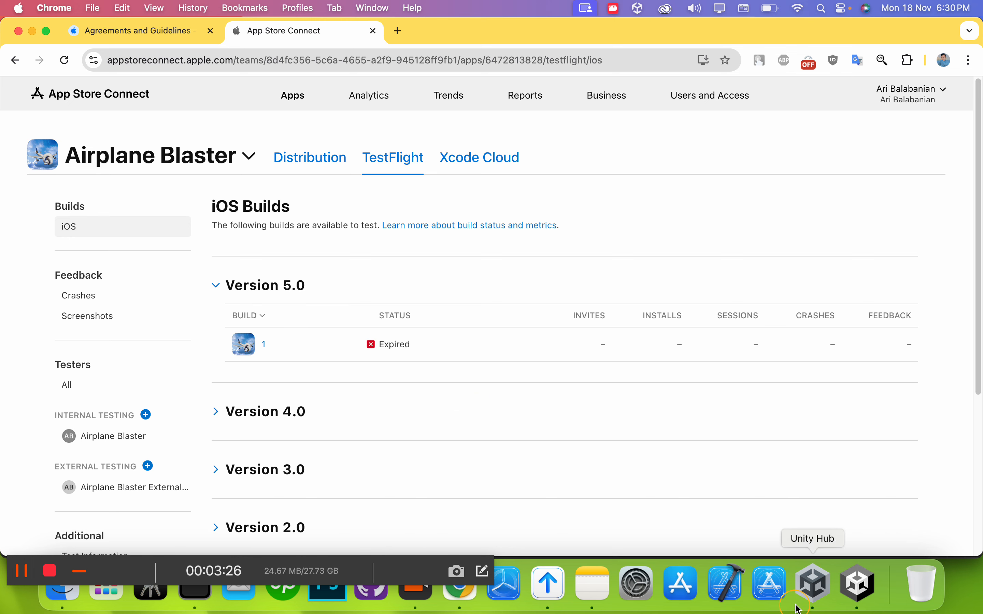
- Switch to Unity and review the remaining iOS Player settings, from Identification through Script Compilation, Optimization and Stack Trace
{"action": "left_click", "coordinate": [858, 583]}
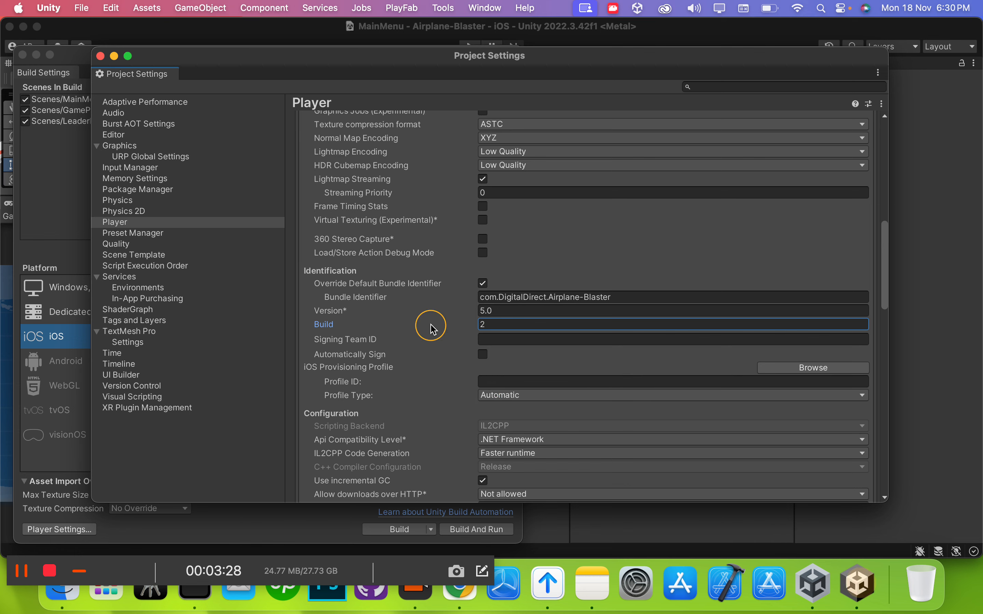
{"action": "scroll", "coordinate": [586, 384], "scroll_direction": "down", "scroll_amount": 15}
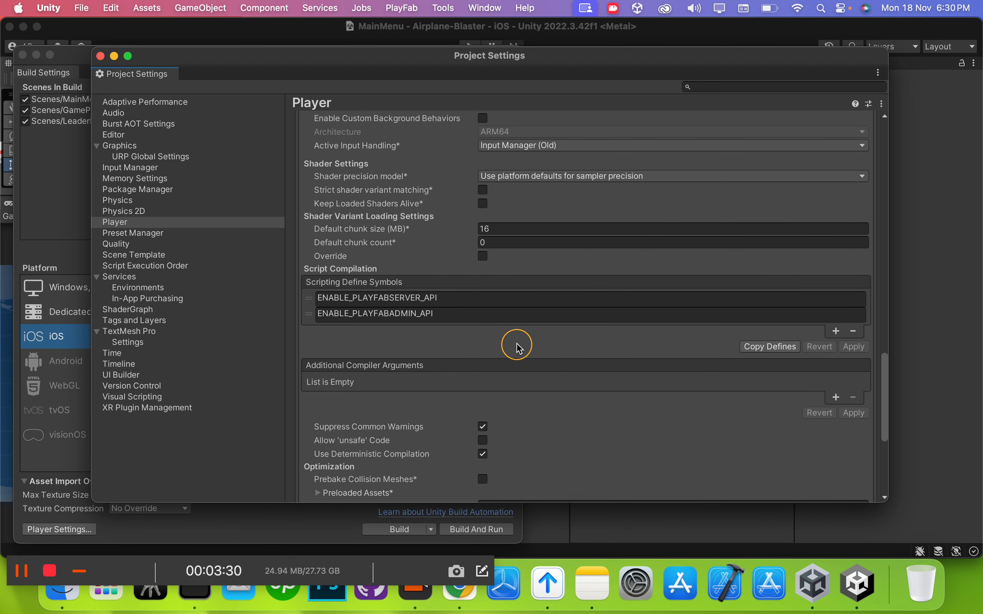
{"action": "scroll", "coordinate": [380, 290], "scroll_direction": "down", "scroll_amount": 5}
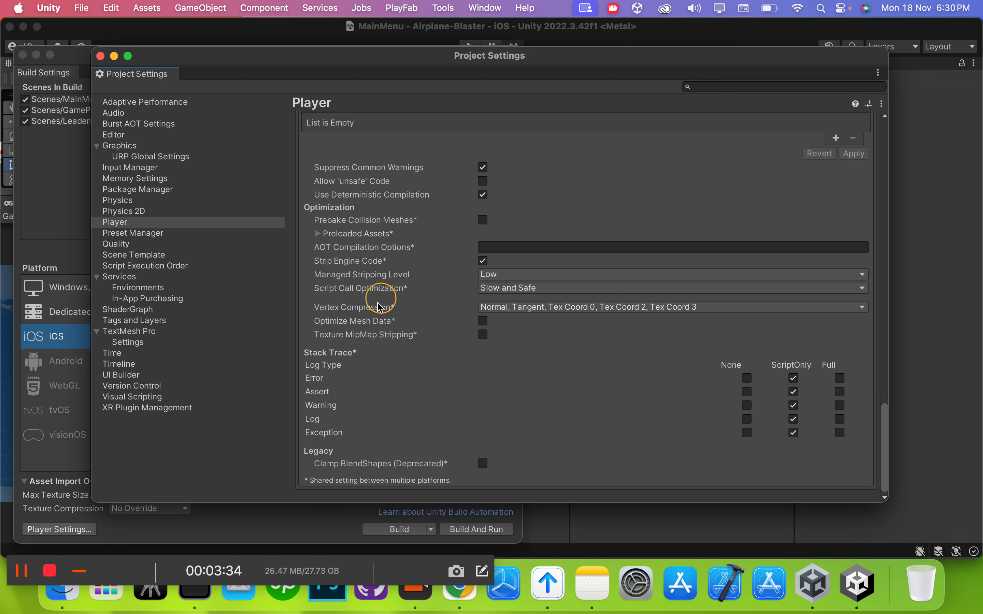
- Review the In-App Purchasing configuration and the Services general settings of the Unity project
{"action": "left_click", "coordinate": [136, 278]}
{"action": "left_click", "coordinate": [151, 299]}
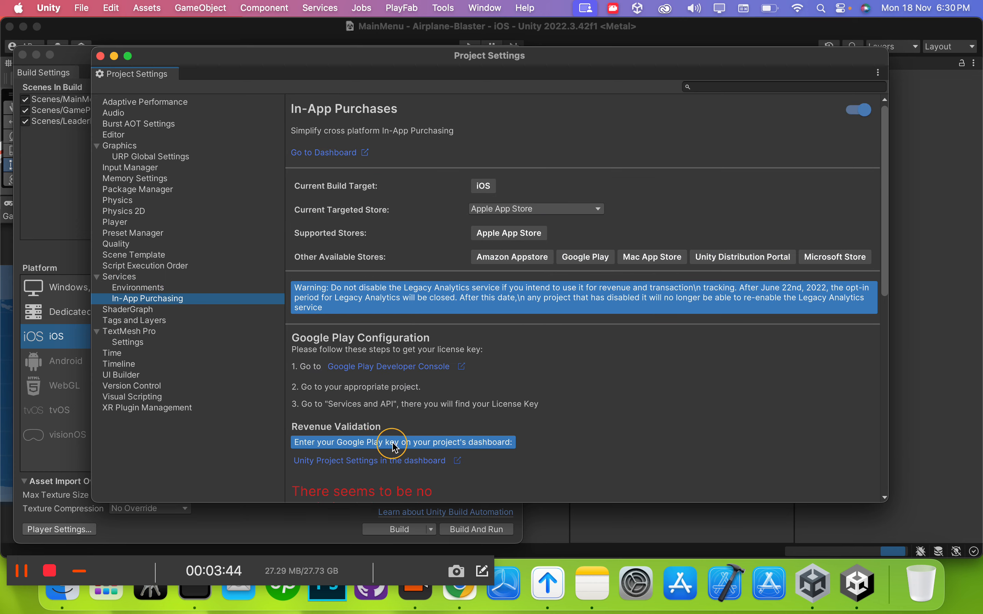
{"action": "scroll", "coordinate": [396, 449], "scroll_direction": "down", "scroll_amount": 1}
{"action": "scroll", "coordinate": [399, 453], "scroll_direction": "down", "scroll_amount": 5}
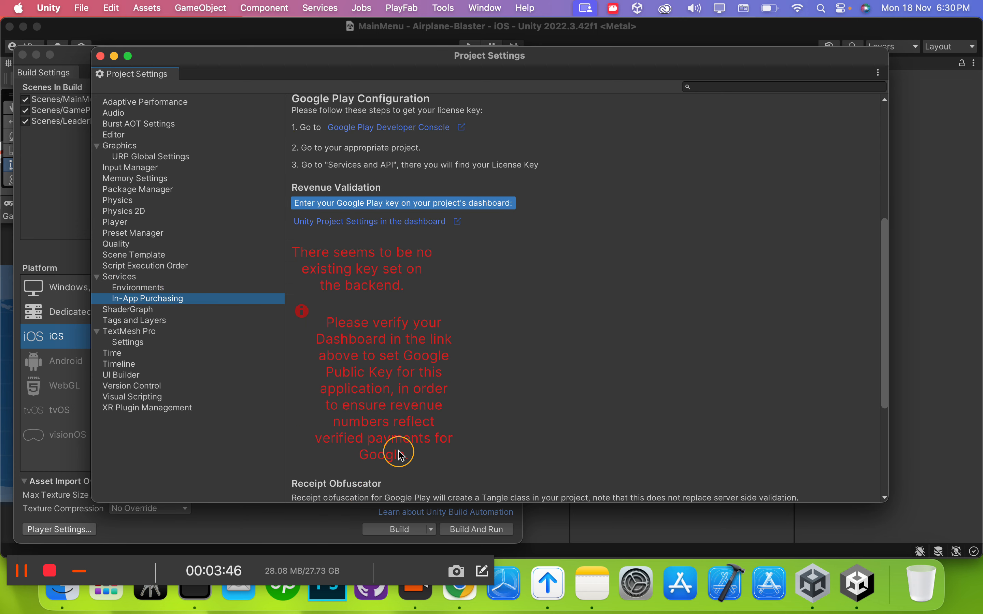
{"action": "scroll", "coordinate": [396, 451], "scroll_direction": "down", "scroll_amount": 3}
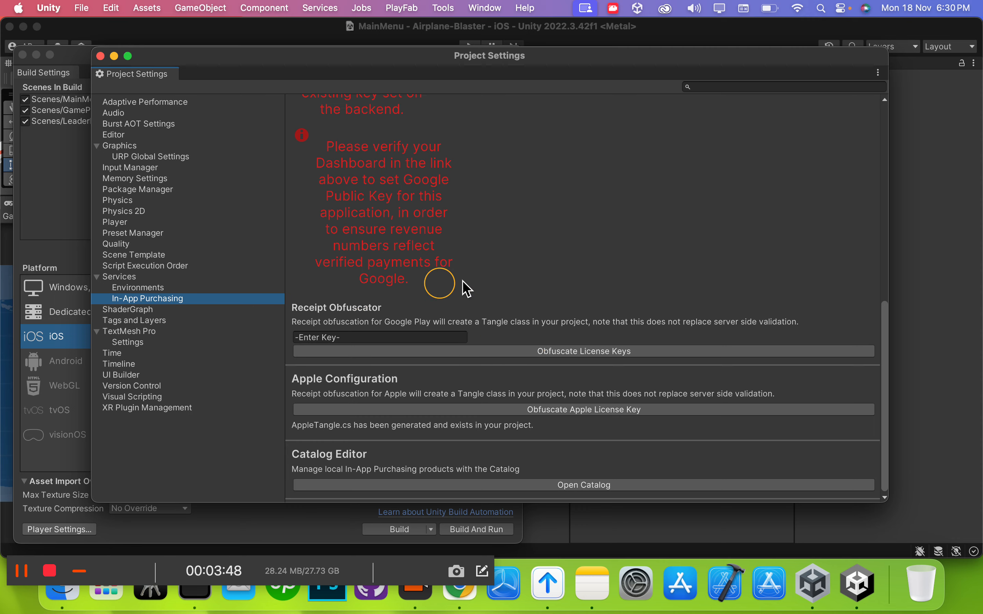
{"action": "scroll", "coordinate": [466, 289], "scroll_direction": "up", "scroll_amount": 10}
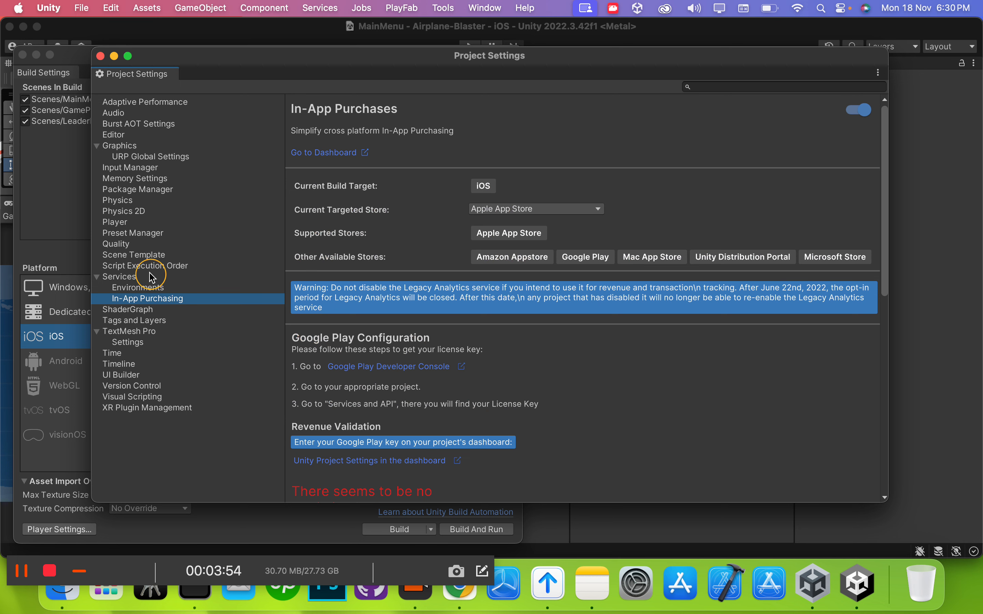
{"action": "left_click", "coordinate": [151, 277]}
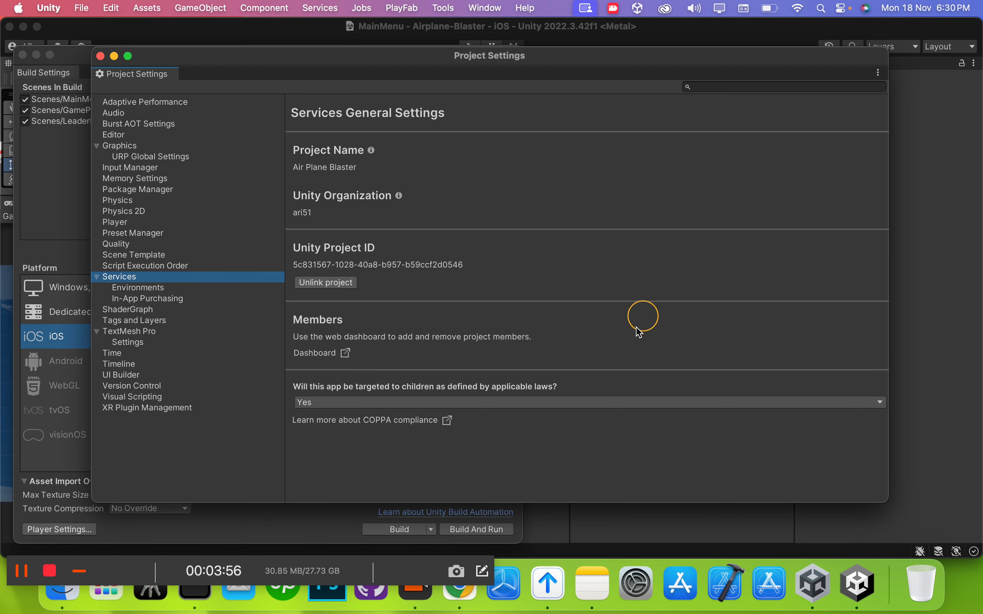
- Close Project Settings and run the CocoaPods installation from the External Dependency Manager's iOS Resolver
{"action": "left_click", "coordinate": [100, 55]}
{"action": "left_click", "coordinate": [358, 60]}
{"action": "left_click", "coordinate": [147, 8]}
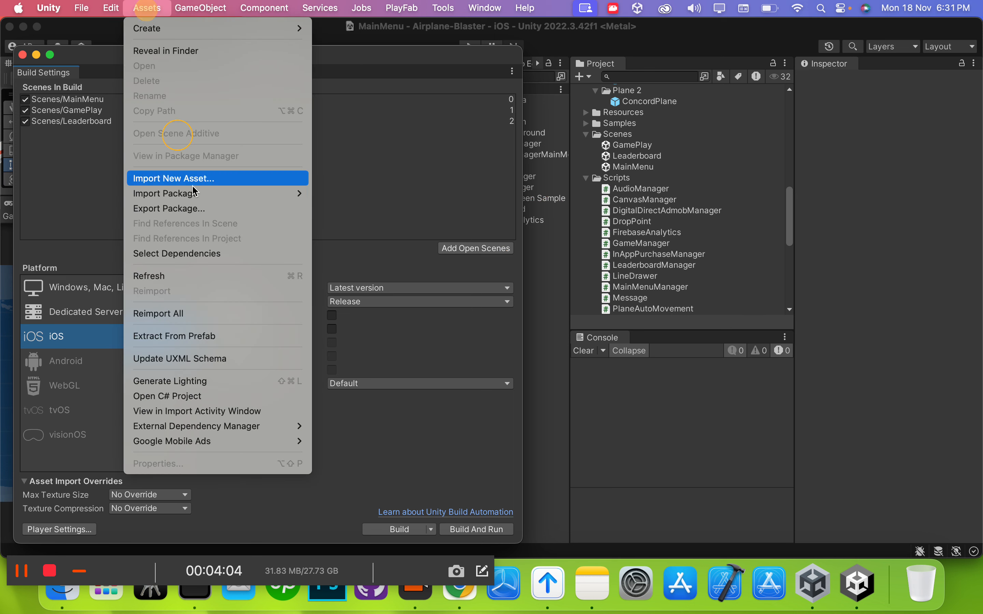
{"action": "mouse_move", "coordinate": [257, 432]}
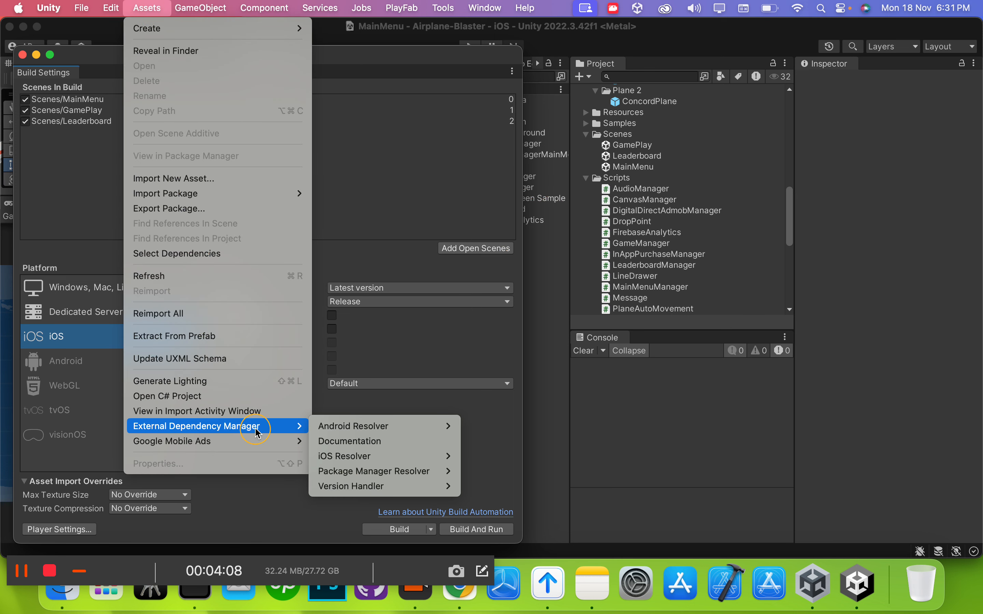
{"action": "mouse_move", "coordinate": [353, 456]}
{"action": "left_click", "coordinate": [499, 456]}
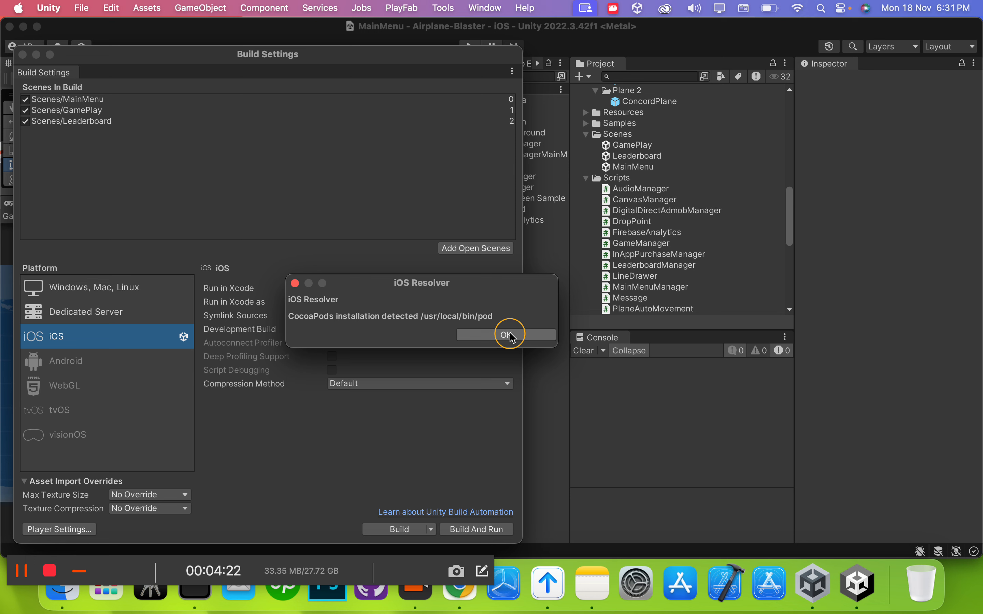
{"action": "left_click", "coordinate": [511, 336]}
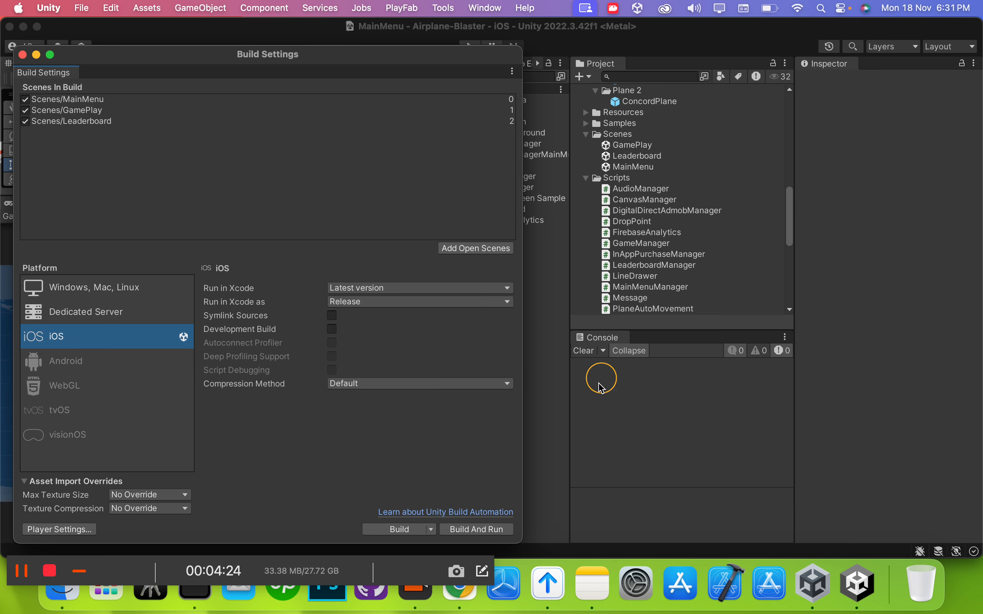
- Build the iOS project into the AirplaneXcode folder, replacing the existing build
{"action": "left_click", "coordinate": [398, 530]}
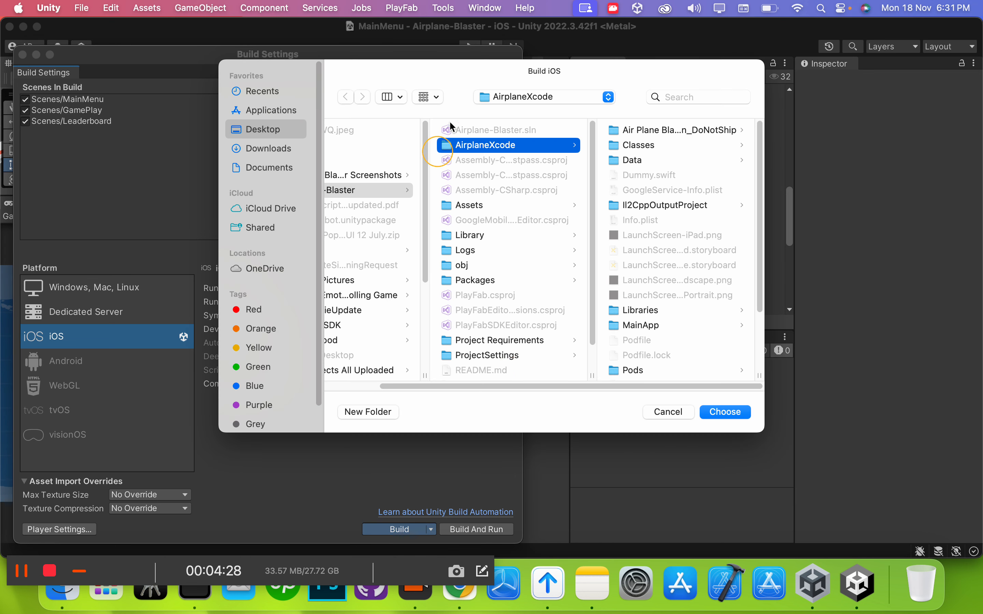
{"action": "left_click", "coordinate": [725, 411]}
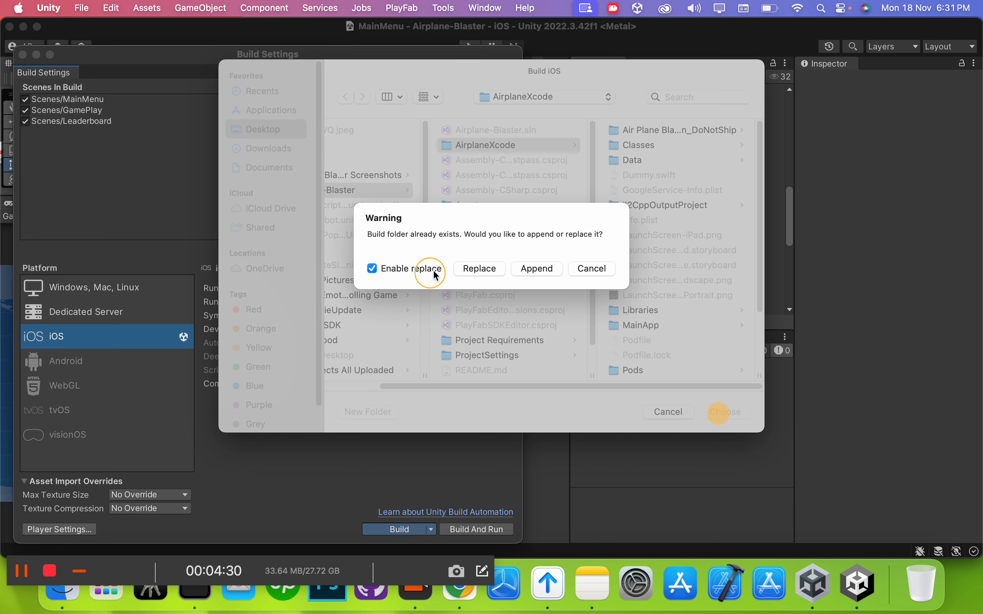
{"action": "left_click", "coordinate": [483, 269]}
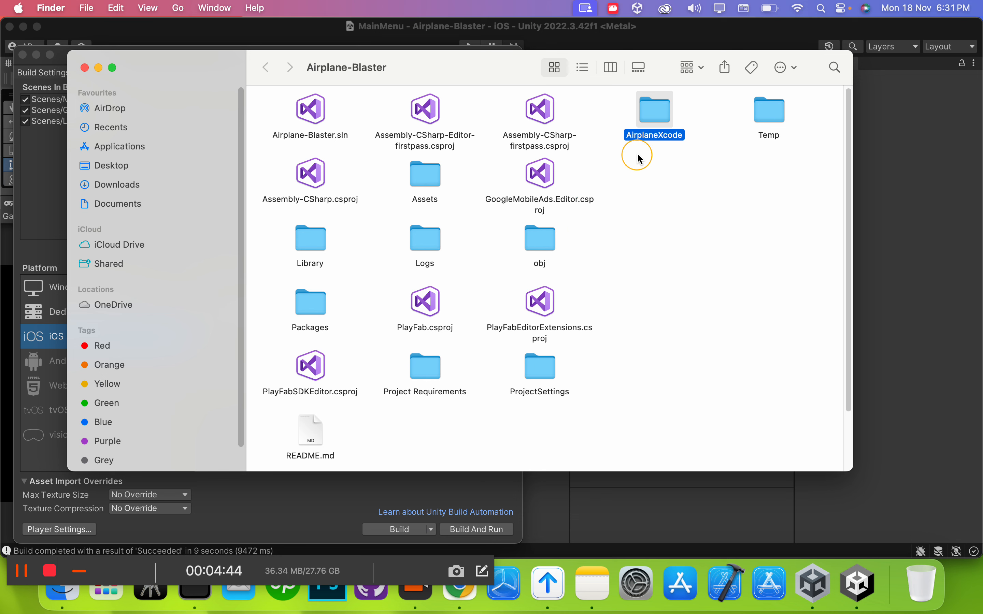
- Open Terminal at the AirplaneXcode folder, run pod install, and close the Terminal windows
{"action": "right_click", "coordinate": [656, 113]}
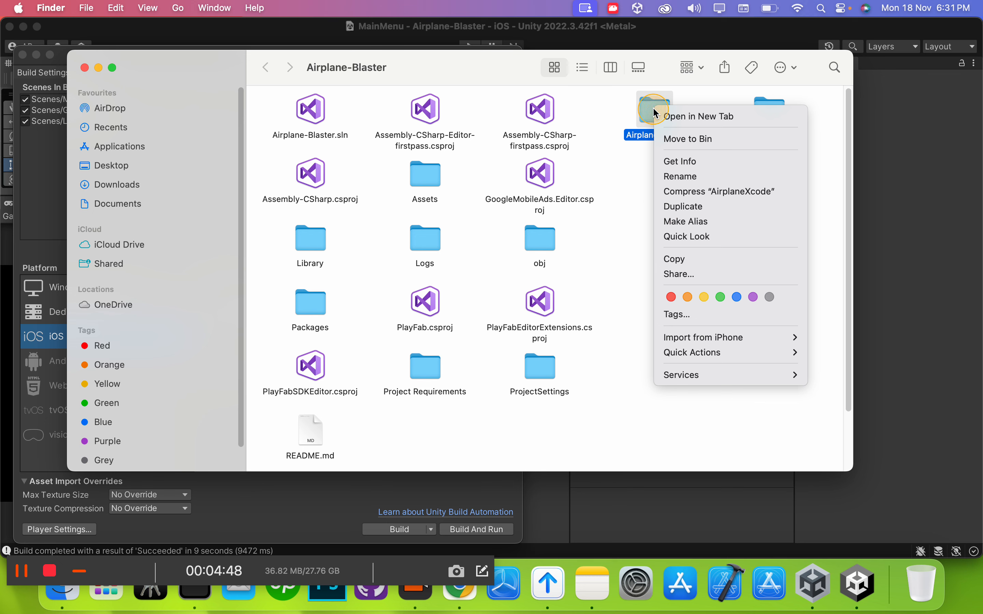
{"action": "mouse_move", "coordinate": [731, 375]}
{"action": "left_click", "coordinate": [875, 450]}
{"action": "type", "text": "pod install"}
{"action": "key", "text": "Return"}
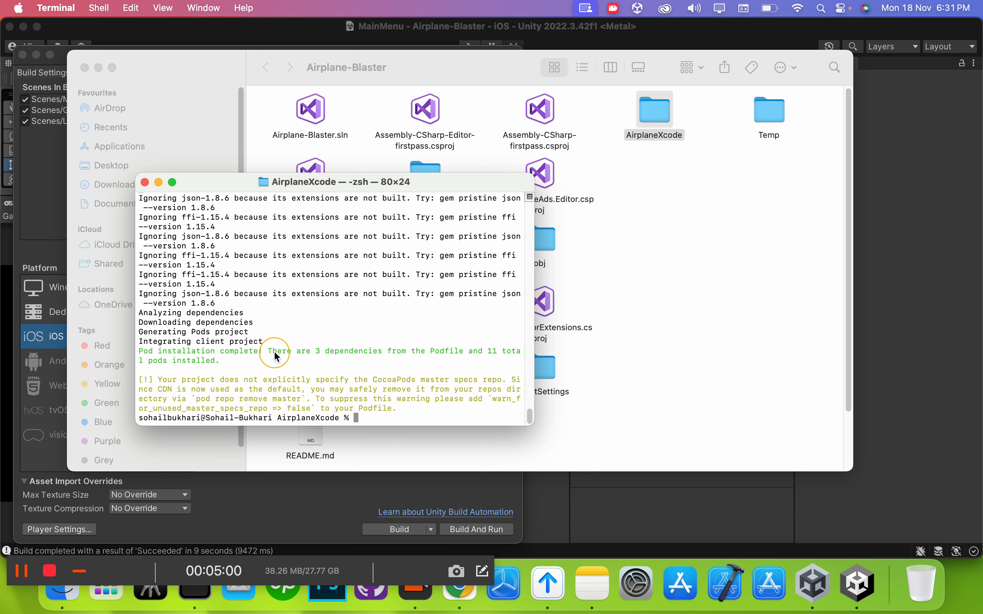
{"action": "left_click_drag", "start_coordinate": [274, 352], "coordinate": [506, 352]}
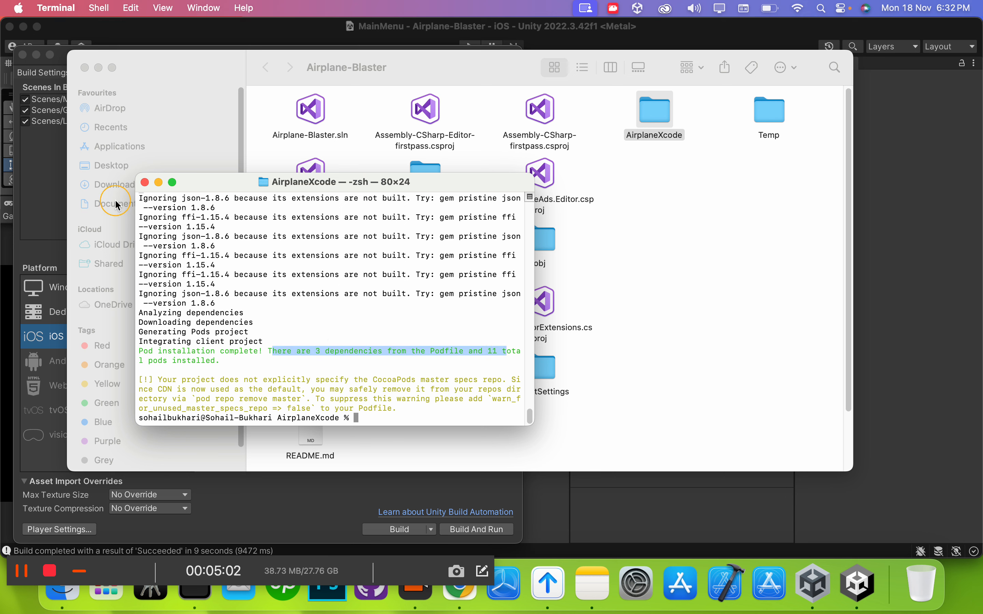
{"action": "left_click", "coordinate": [145, 183]}
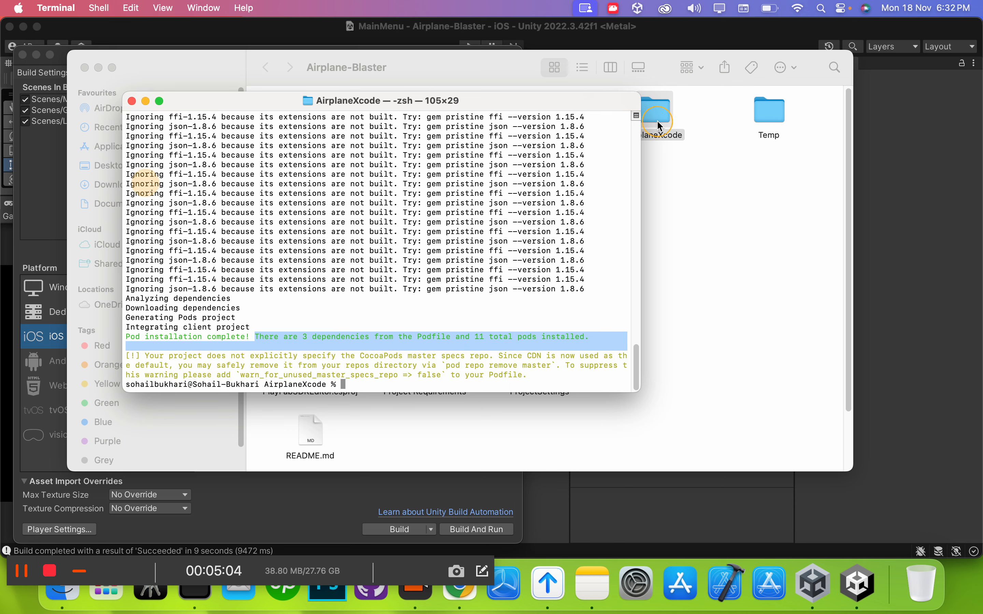
{"action": "left_click", "coordinate": [132, 101]}
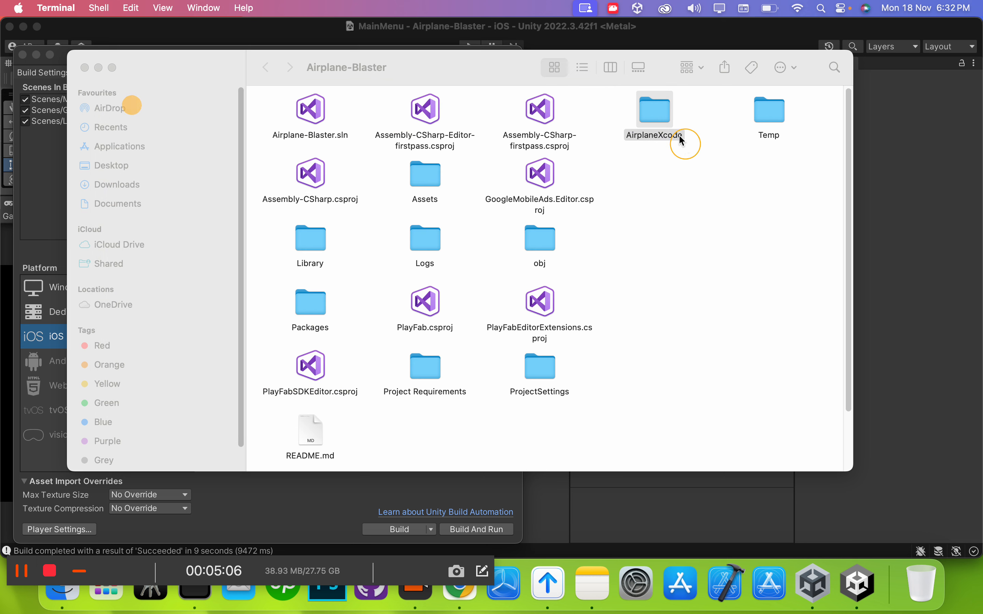
- Open Unity-iPhone.xcodeproj from the AirplaneXcode folder in Xcode
{"action": "left_click", "coordinate": [661, 115]}
{"action": "double_click", "coordinate": [660, 115]}
{"action": "left_click", "coordinate": [769, 313]}
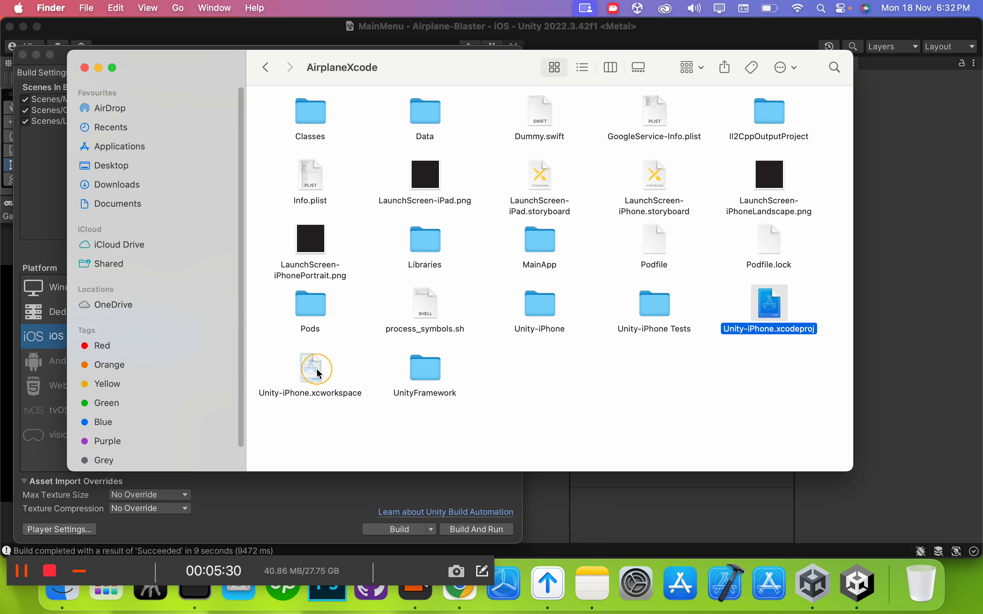
{"action": "double_click", "coordinate": [769, 309]}
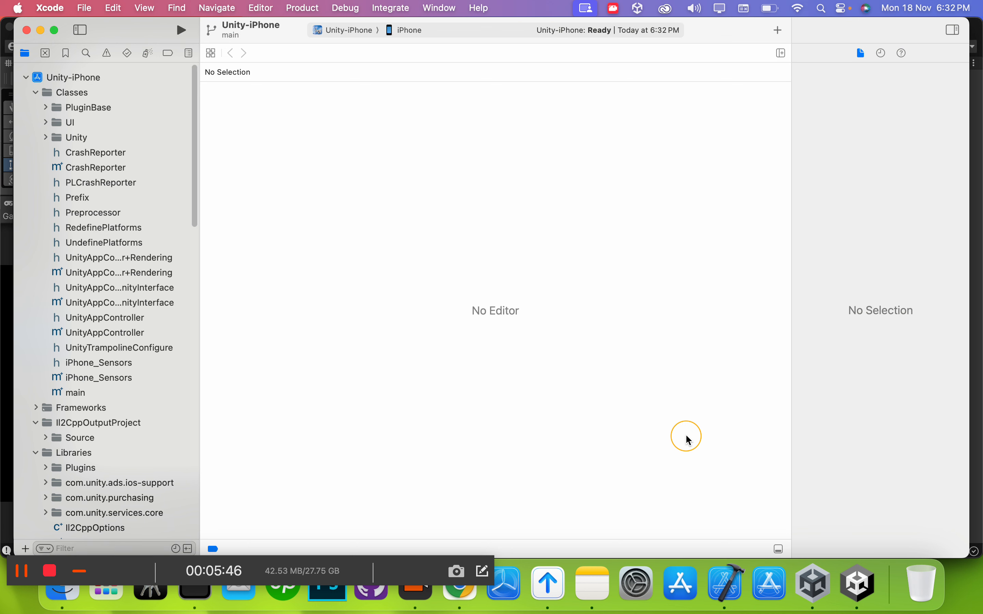
- Show the Signing & Capabilities settings of the Unity-iPhone target
{"action": "left_click", "coordinate": [743, 34]}
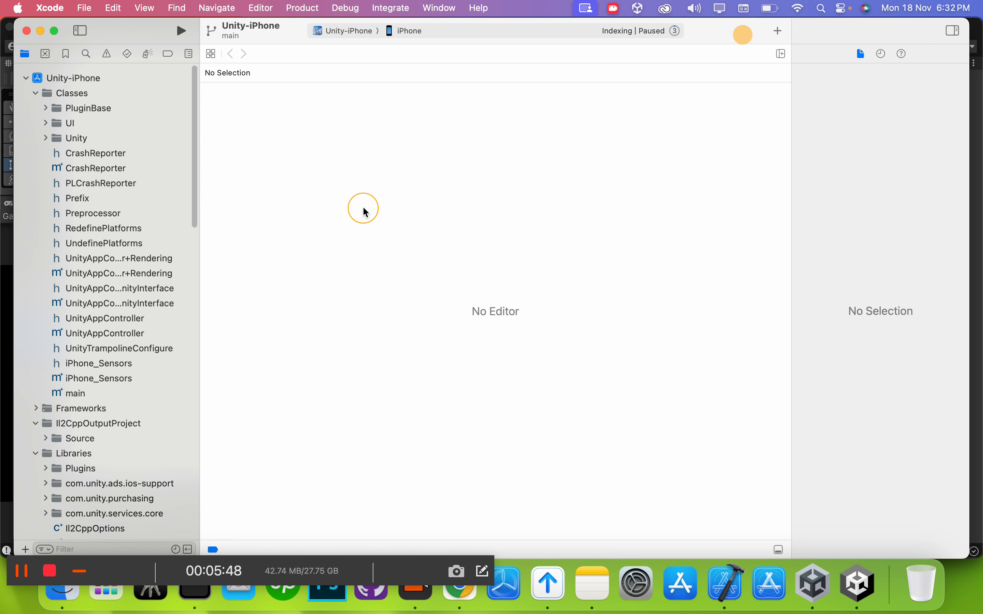
{"action": "left_click", "coordinate": [89, 77]}
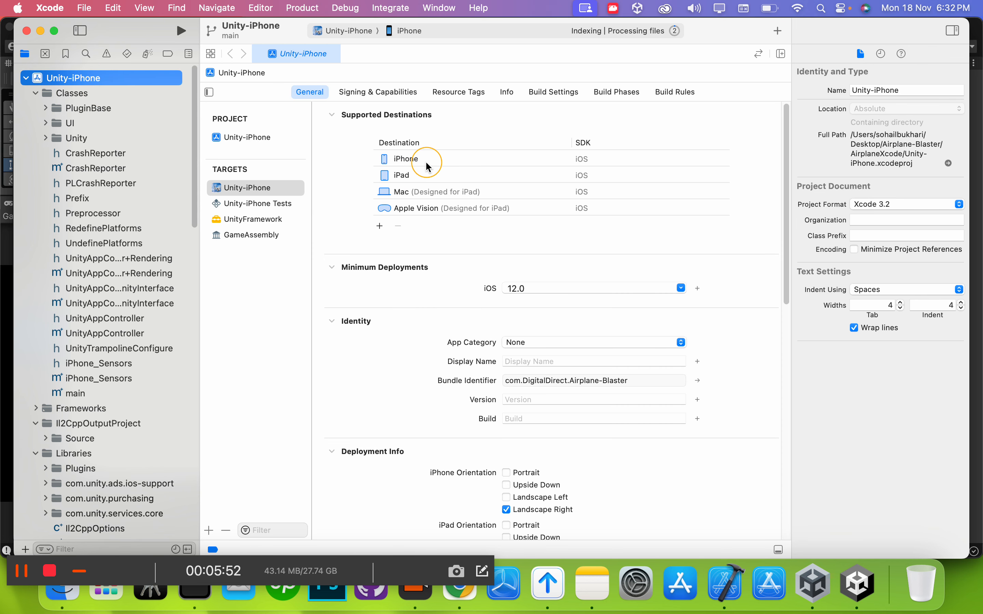
{"action": "left_click", "coordinate": [386, 91]}
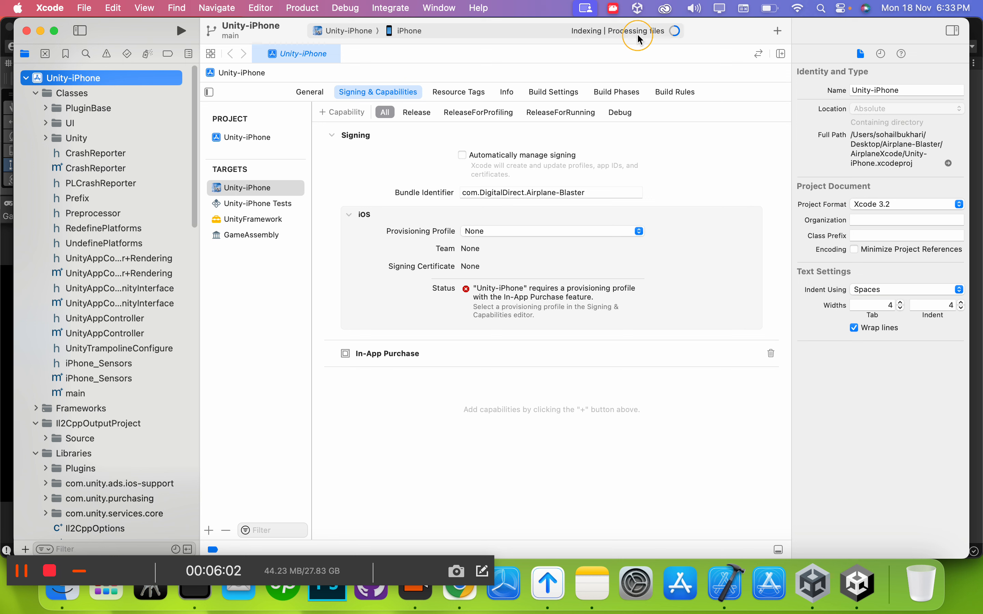
- Switch to Chrome and open the Account page of the Apple Developer site
{"action": "left_click", "coordinate": [459, 593]}
{"action": "left_click", "coordinate": [153, 32]}
{"action": "scroll", "coordinate": [487, 435], "scroll_direction": "down", "scroll_amount": 1}
{"action": "scroll", "coordinate": [496, 447], "scroll_direction": "up", "scroll_amount": 1}
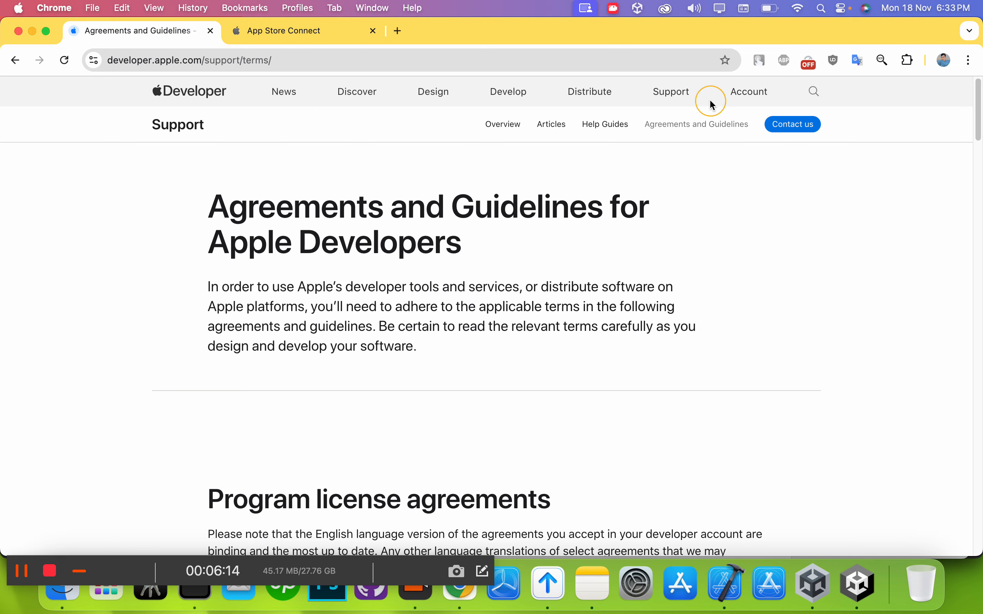
{"action": "left_click", "coordinate": [751, 91]}
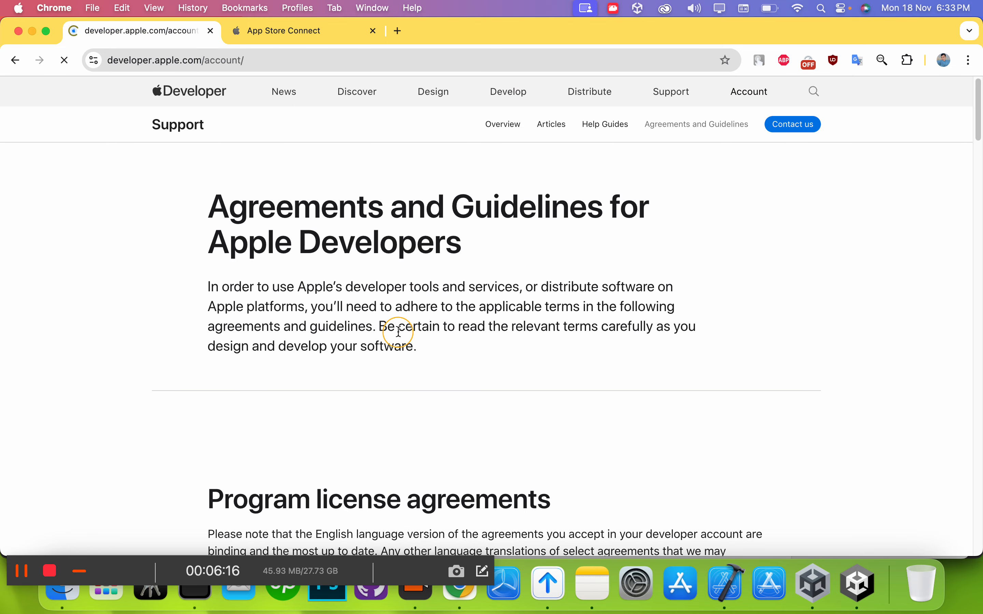